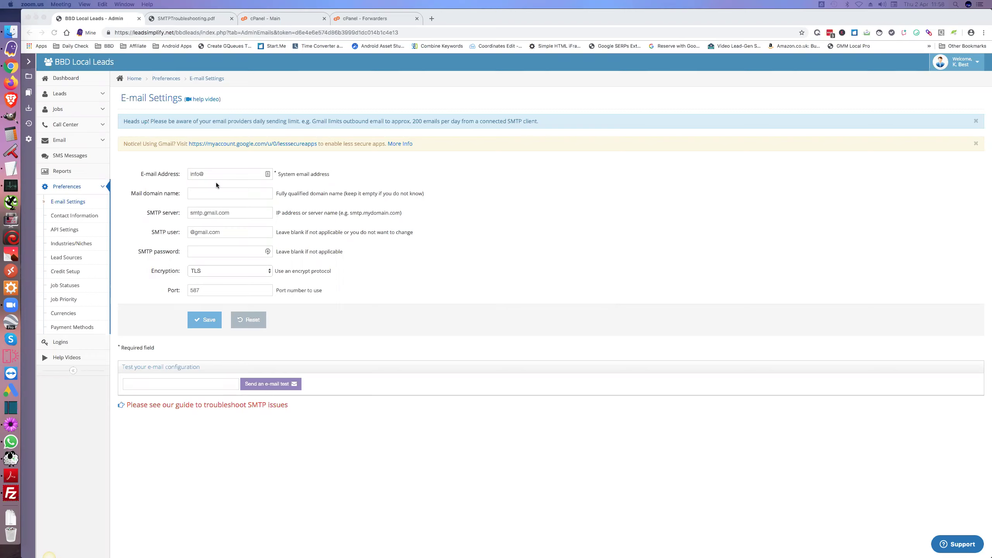
Step: Remove the leading spaces before smtp.gmail.com in the SMTP server setting
left_click(192, 213)
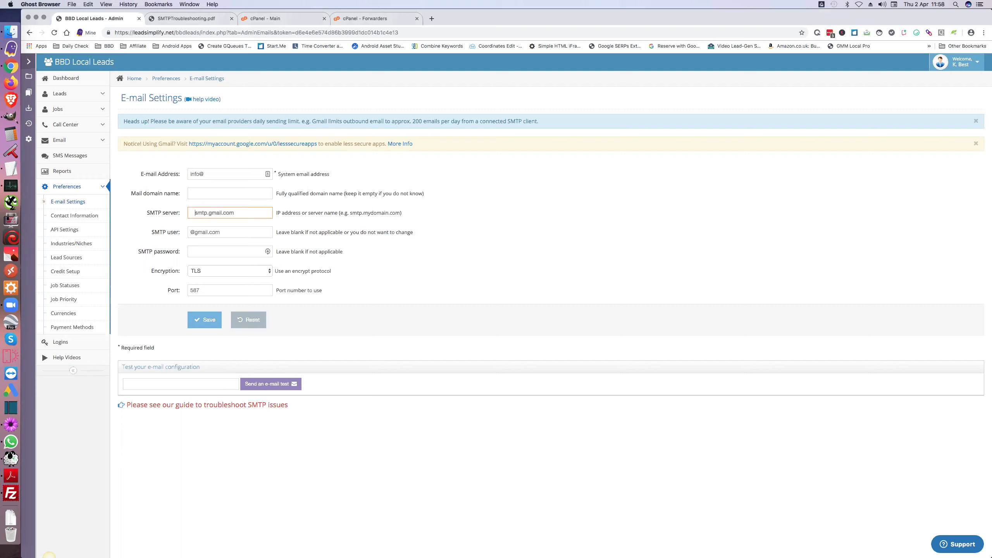
key("BackSpace")
key("BackSpace")
Step: Look through the SMTP troubleshooting PDF, from its contents list to the Gmail, G Suite and Mozilla Thunderbird sections
left_click(185, 20)
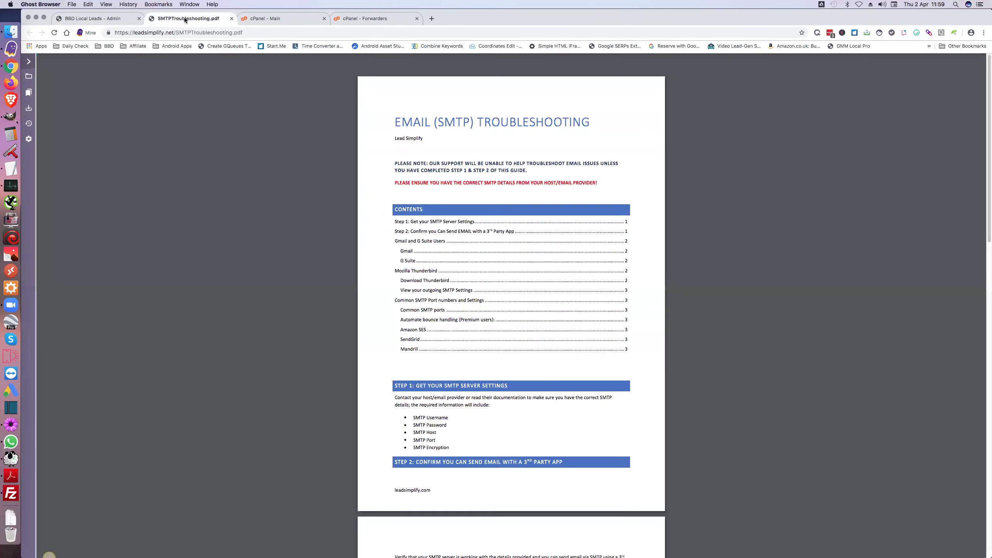
scroll(438, 205, "down", 1)
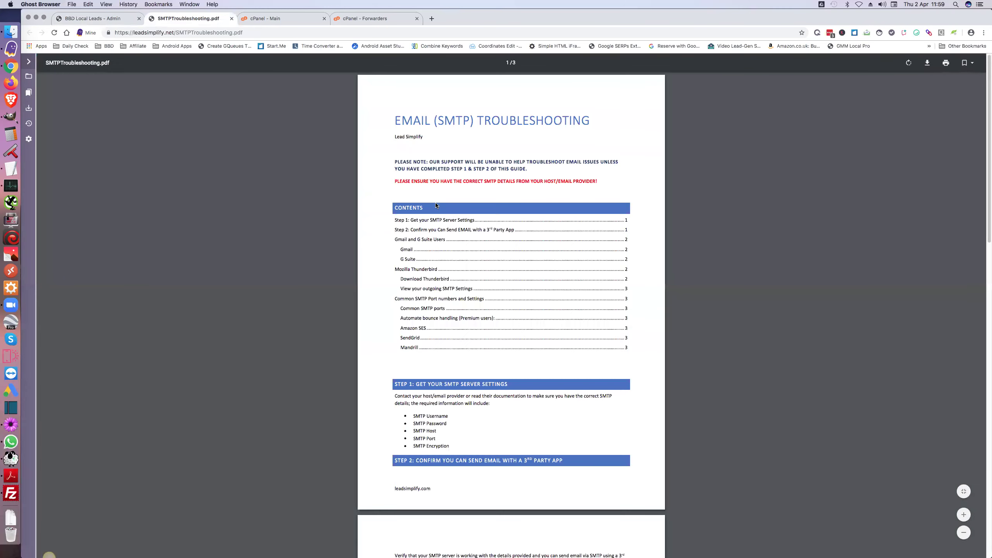
scroll(436, 205, "down", 1)
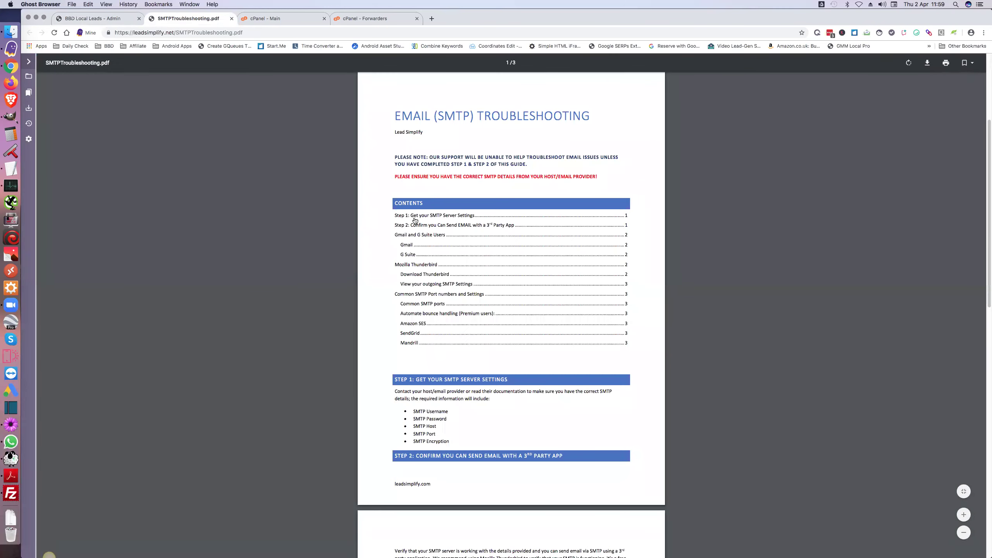
scroll(414, 218, "down", 10)
scroll(413, 220, "down", 3)
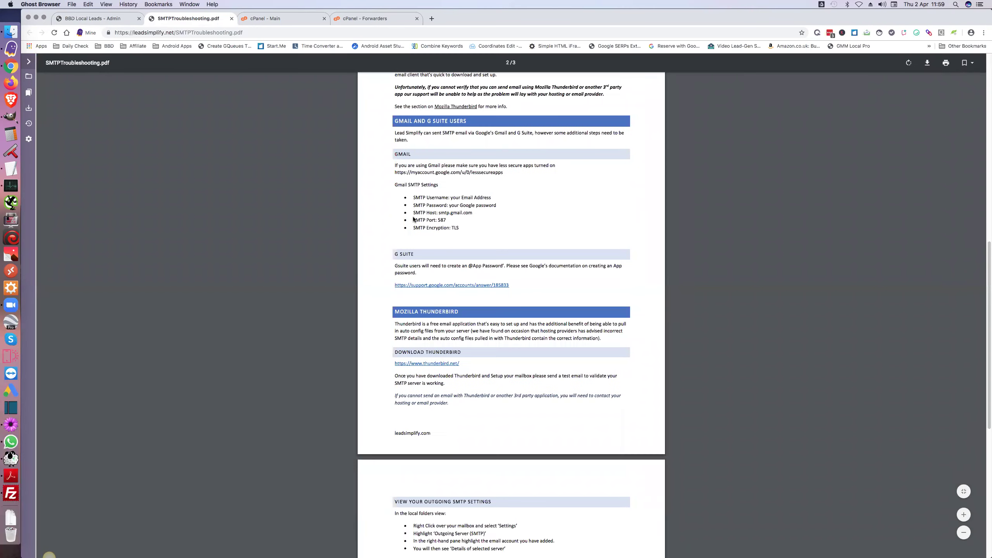
scroll(414, 220, "up", 1)
scroll(413, 219, "up", 1)
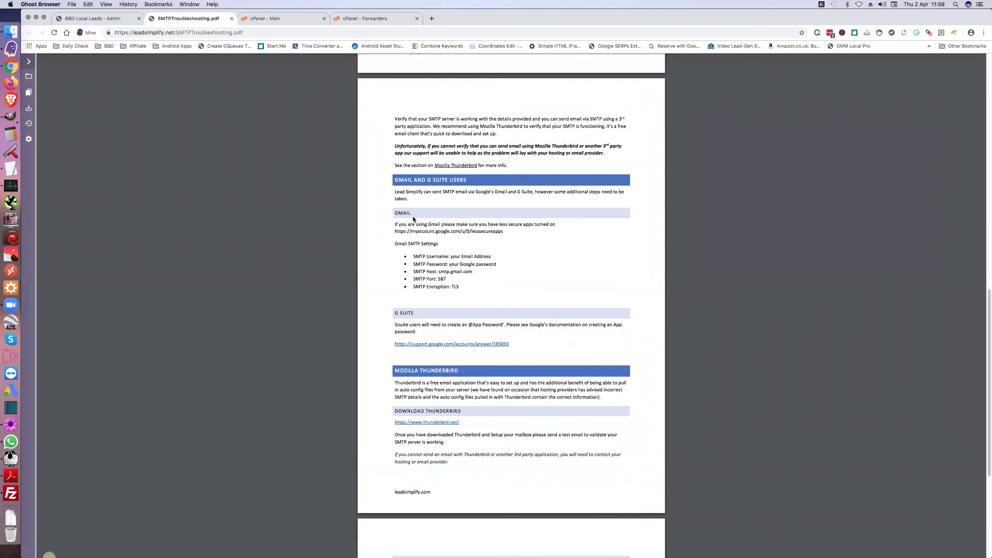
scroll(414, 219, "down", 5)
scroll(414, 219, "up", 12)
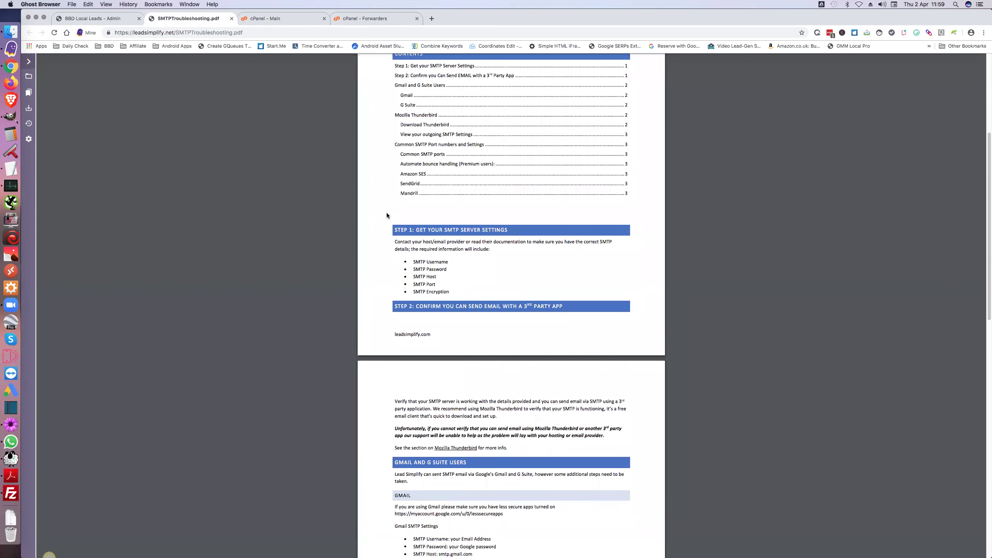
scroll(387, 216, "up", 2)
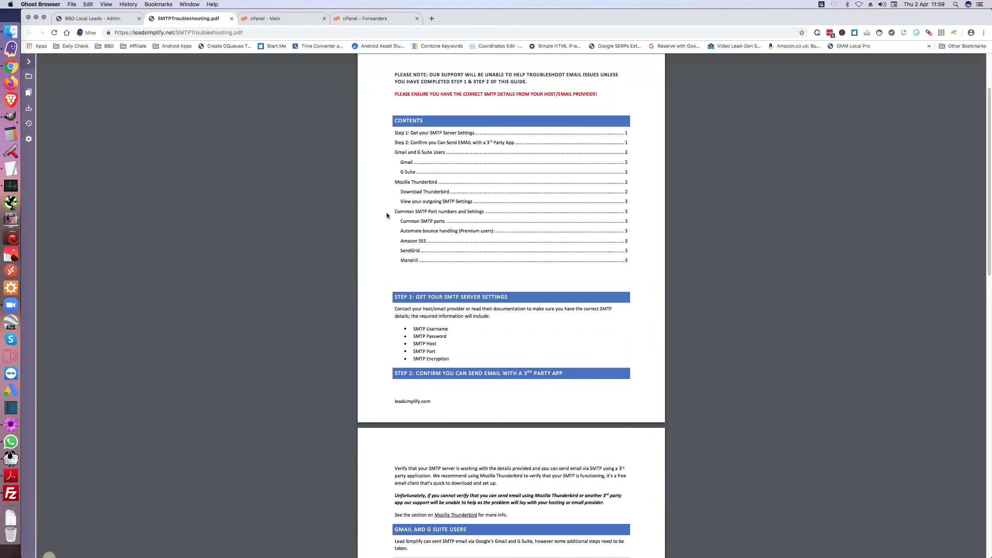
scroll(387, 216, "up", 1)
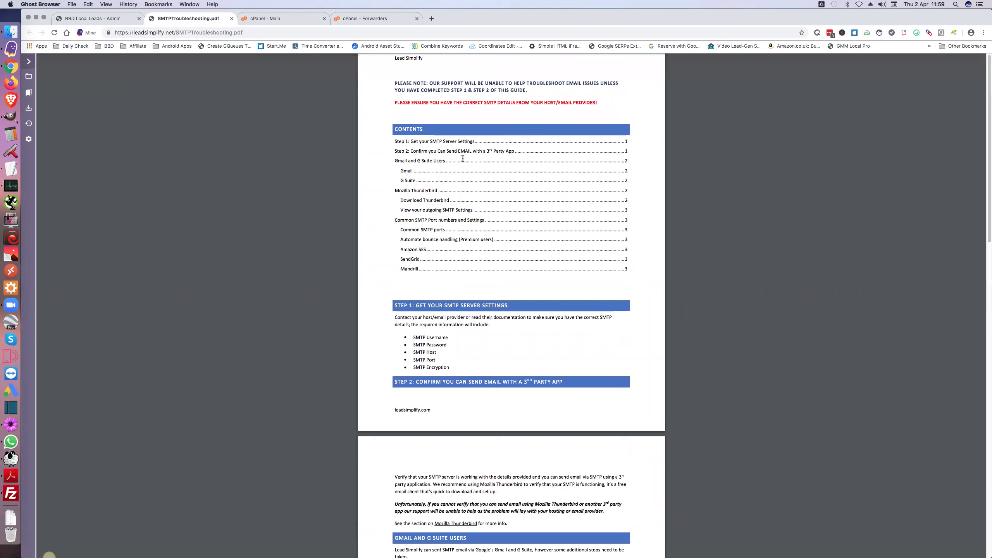
scroll(471, 245, "up", 2)
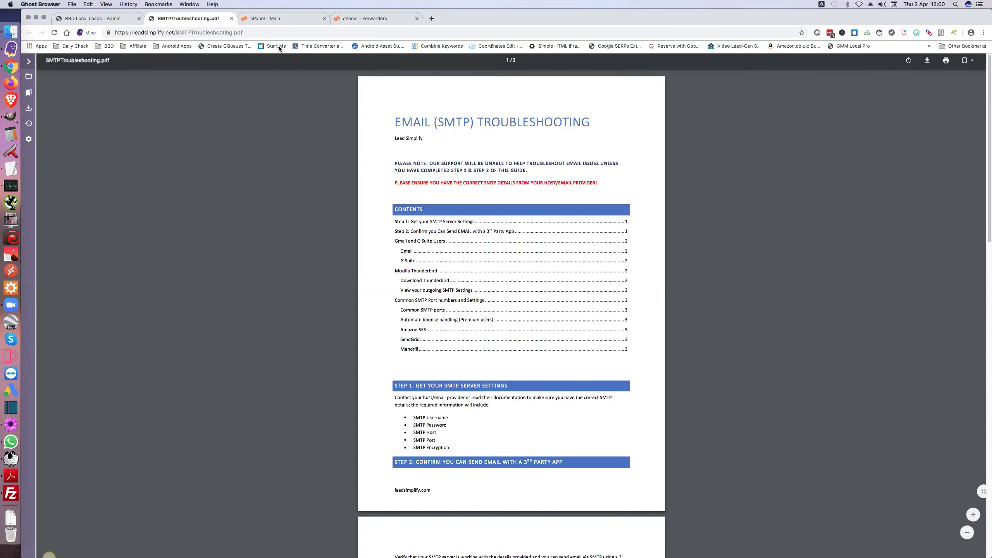
Step: In cPanel's new email forwarder form, enter info as the address to forward
left_click(269, 19)
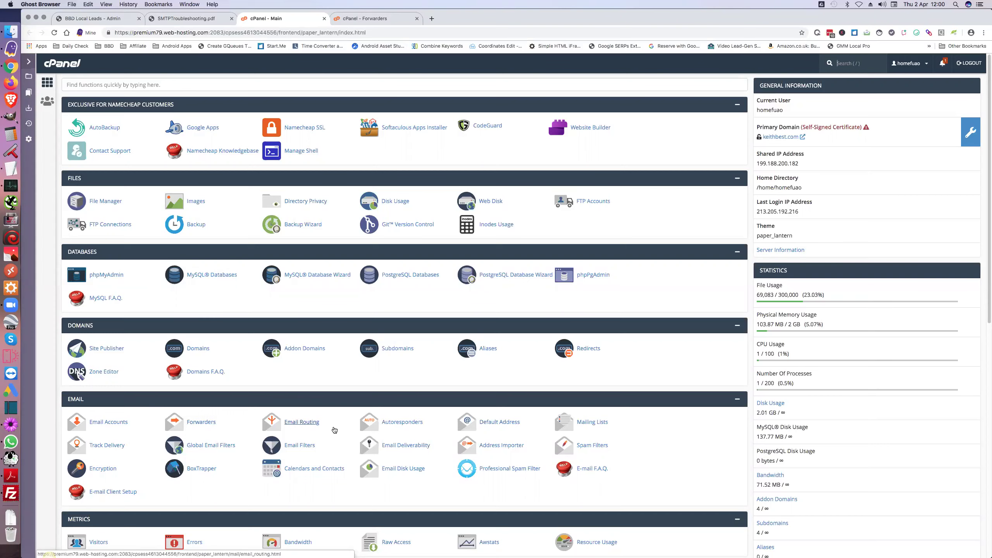
left_click(372, 19)
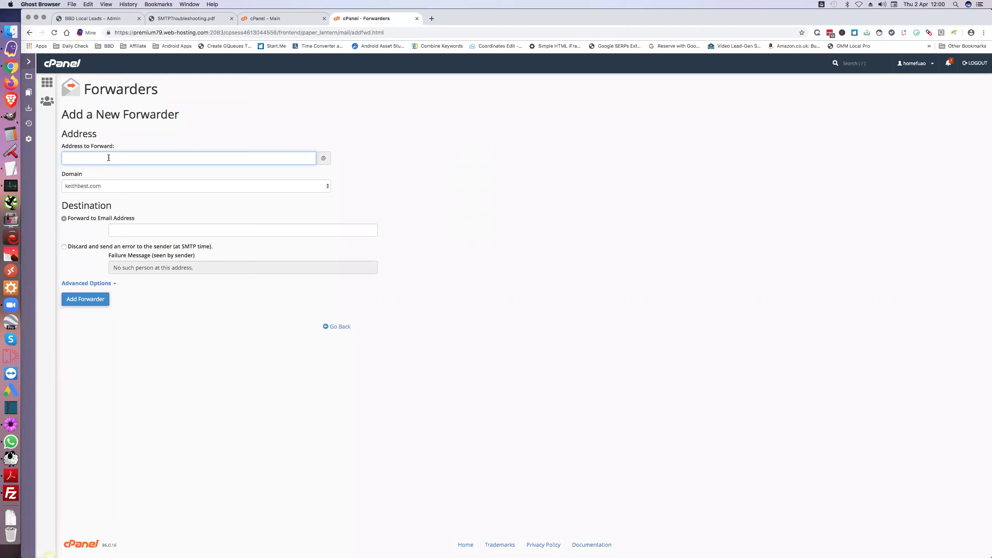
type("info")
Step: Review the first page of the SMTP troubleshooting guide and the tools on cPanel's main page
left_click(178, 19)
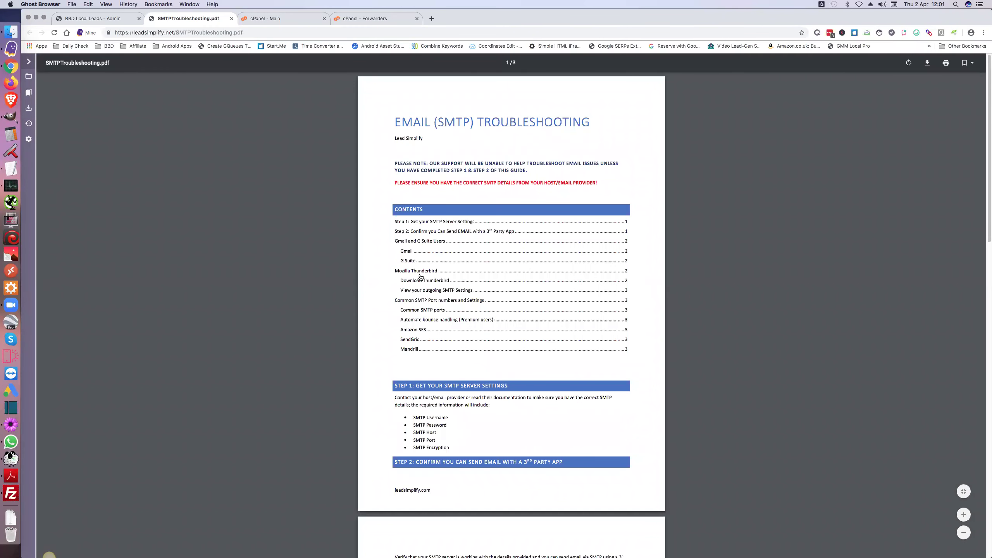
scroll(425, 284, "down", 1)
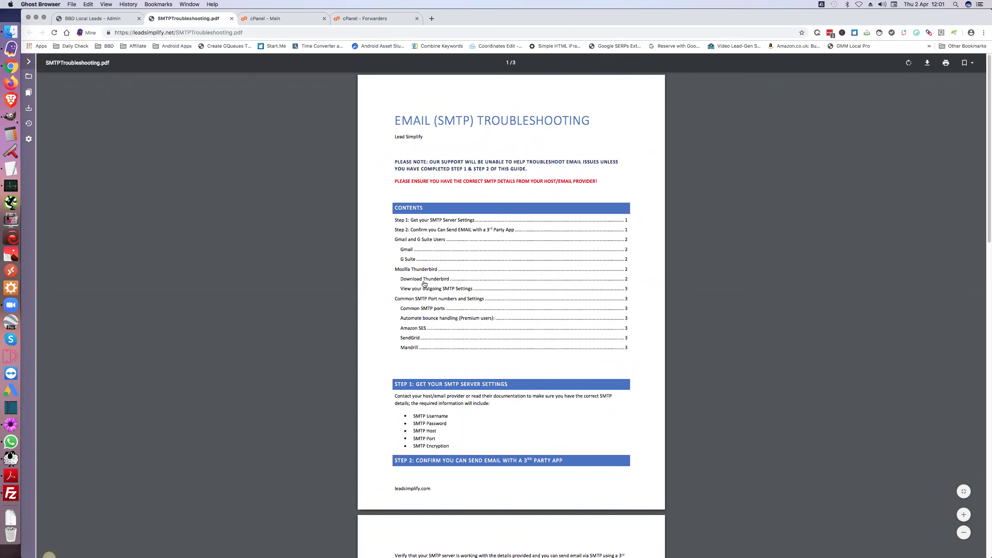
scroll(425, 284, "down", 1)
scroll(425, 284, "down", 1)
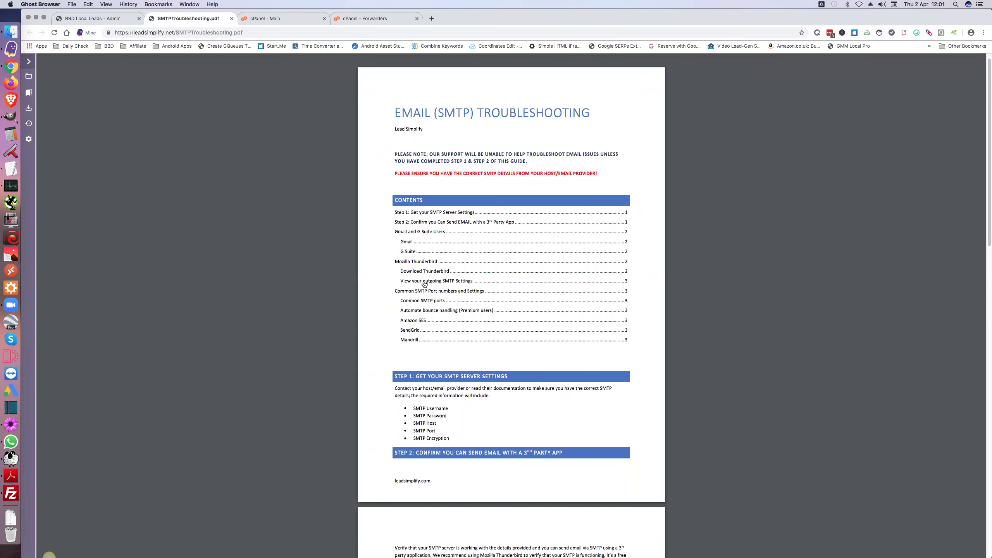
scroll(425, 285, "down", 1)
scroll(424, 284, "down", 2)
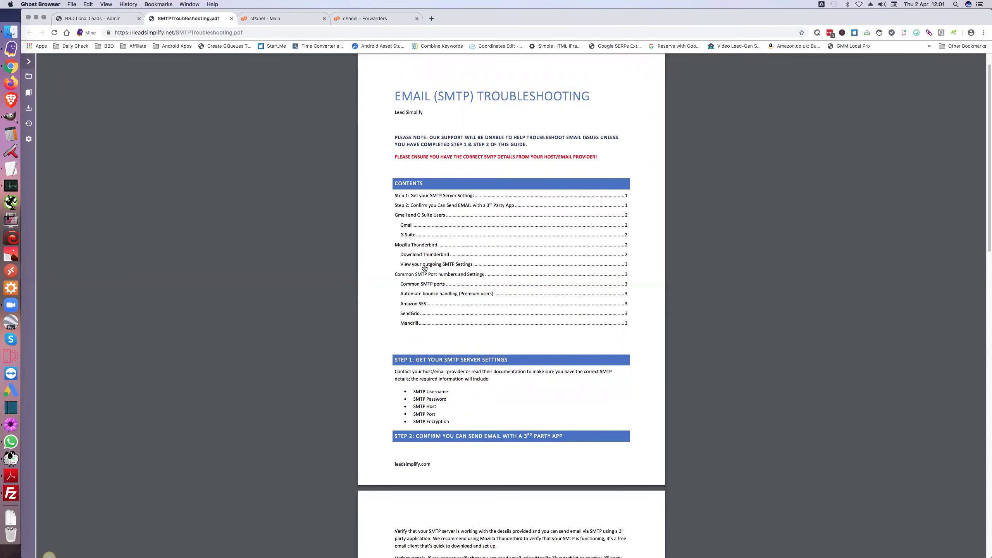
scroll(423, 272, "down", 1)
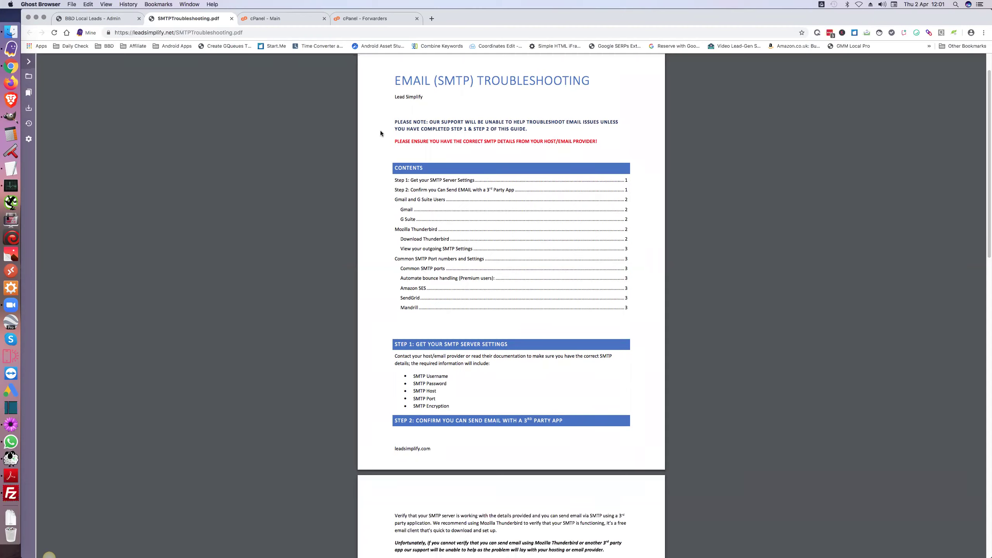
left_click(279, 20)
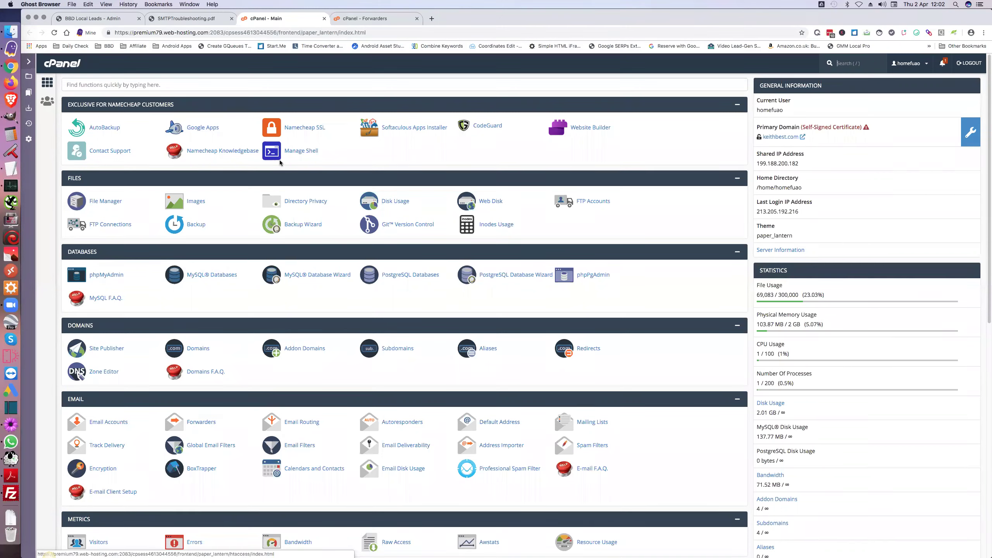
Step: Read the troubleshooting guide's Step 1 and Step 2 instructions and its Gmail and G Suite section
left_click(184, 20)
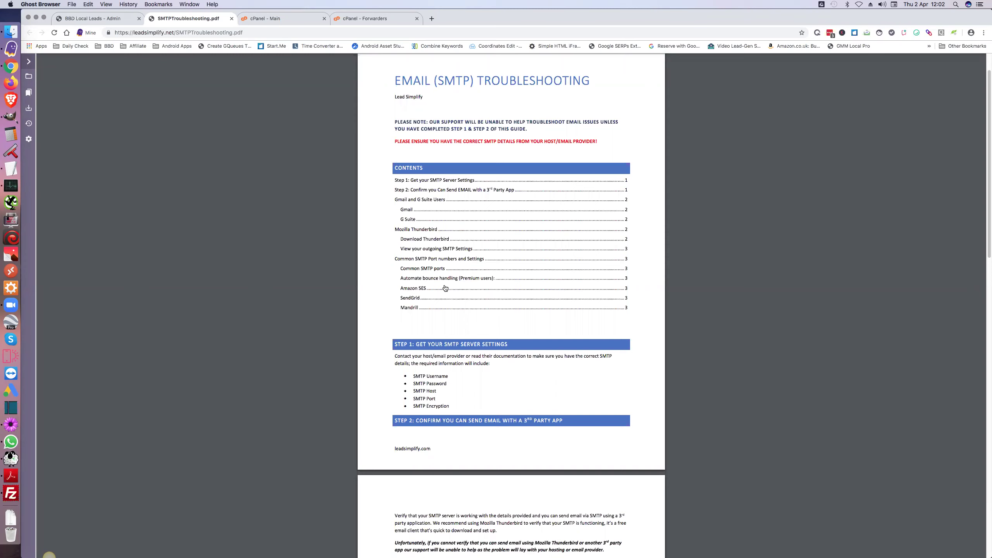
scroll(438, 302, "down", 1)
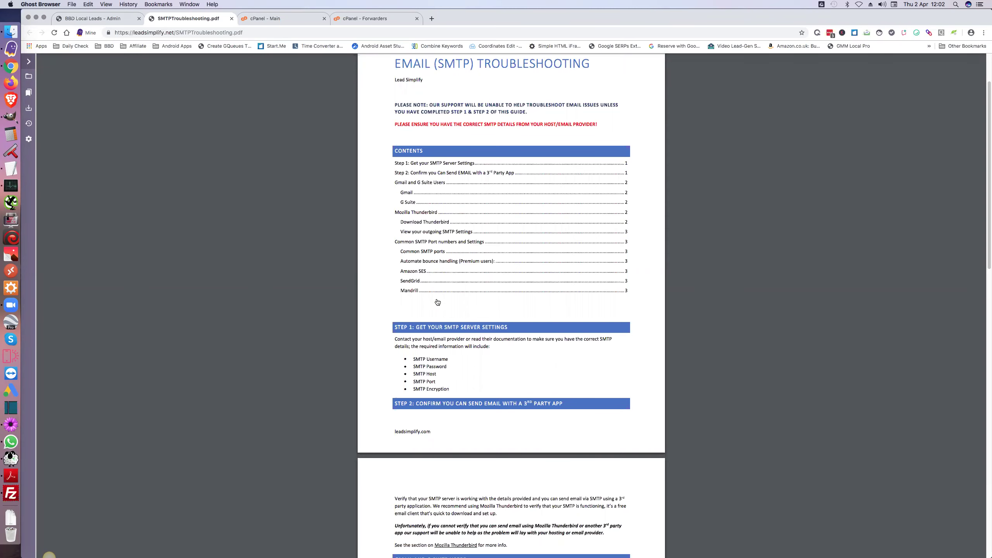
scroll(437, 302, "down", 1)
scroll(438, 302, "down", 3)
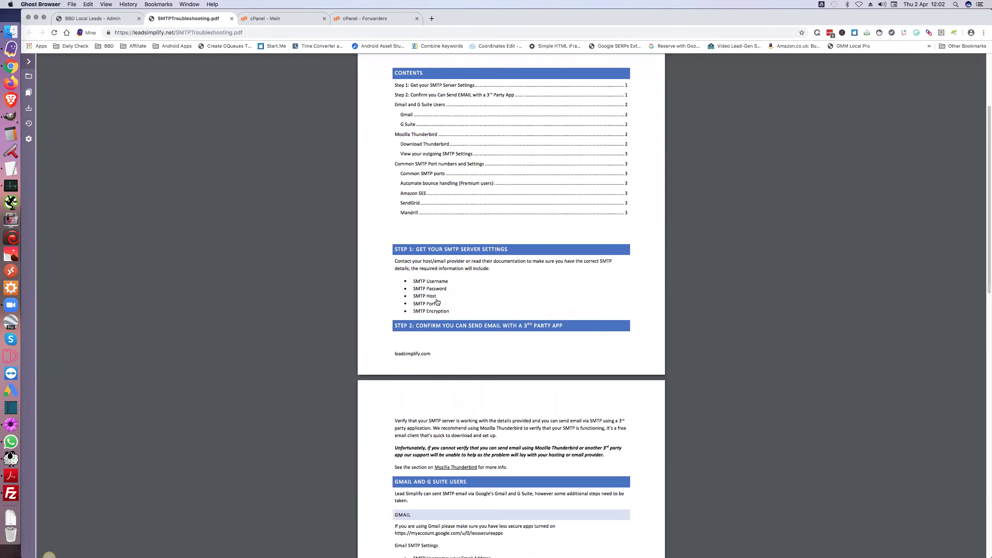
scroll(438, 302, "down", 2)
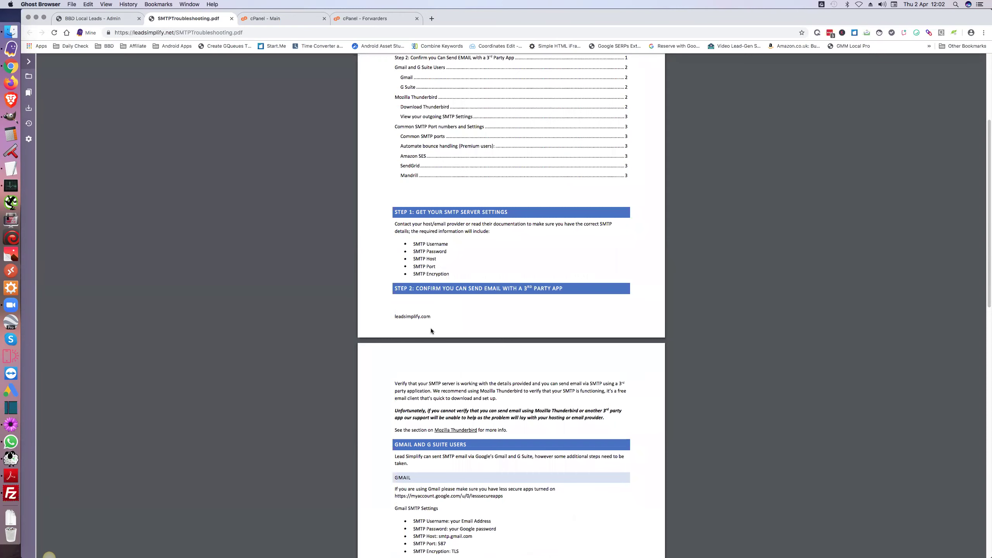
scroll(431, 331, "down", 3)
scroll(431, 331, "down", 2)
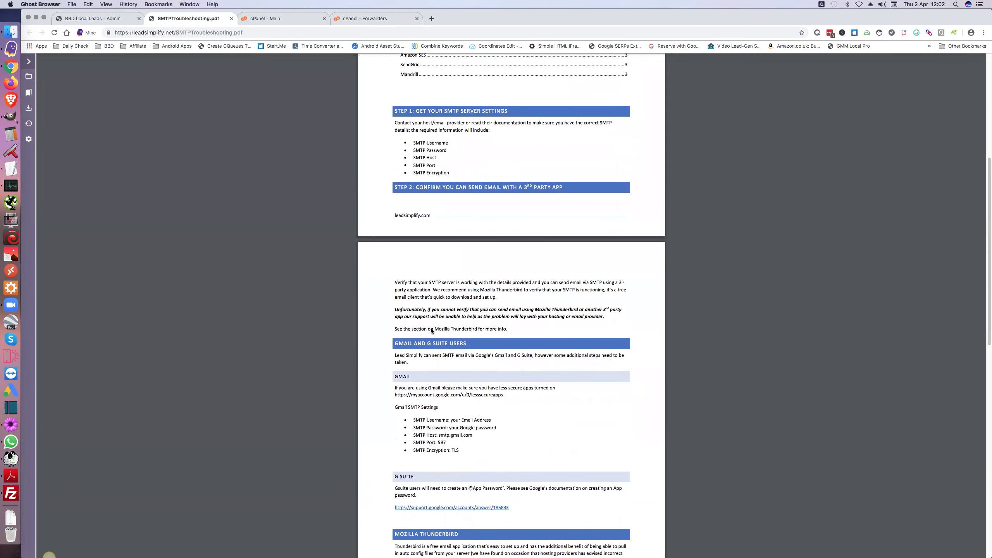
scroll(432, 331, "down", 1)
scroll(432, 331, "down", 1)
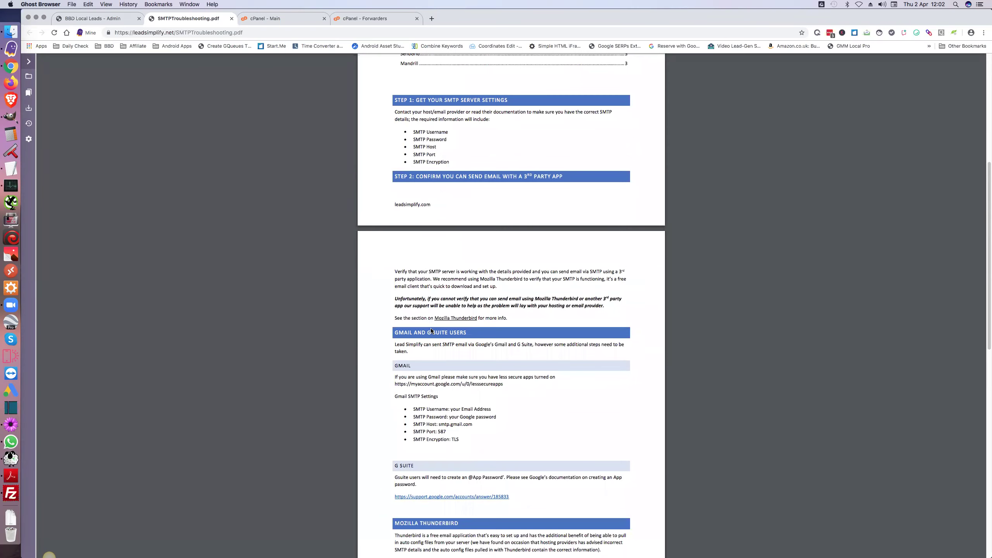
scroll(432, 331, "down", 2)
scroll(431, 331, "down", 1)
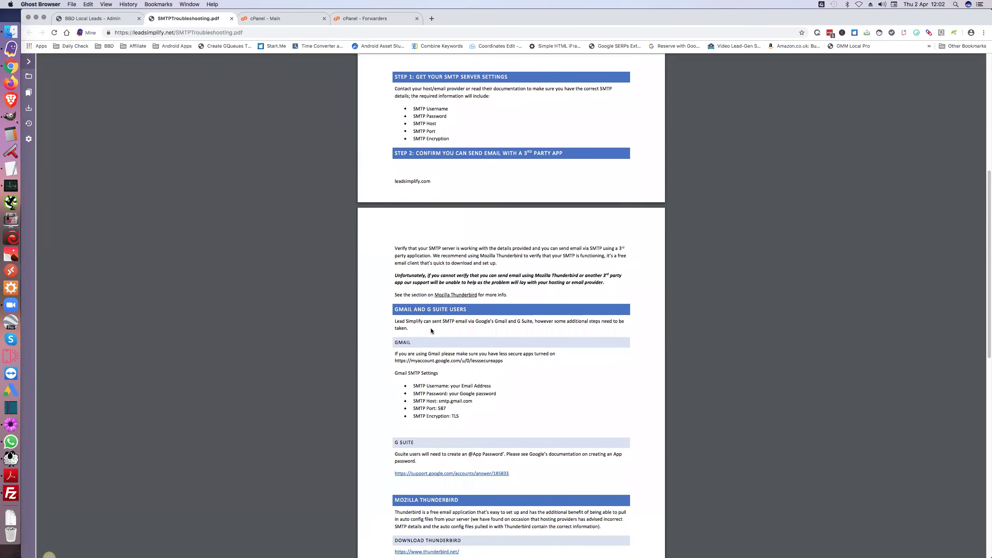
scroll(431, 331, "down", 1)
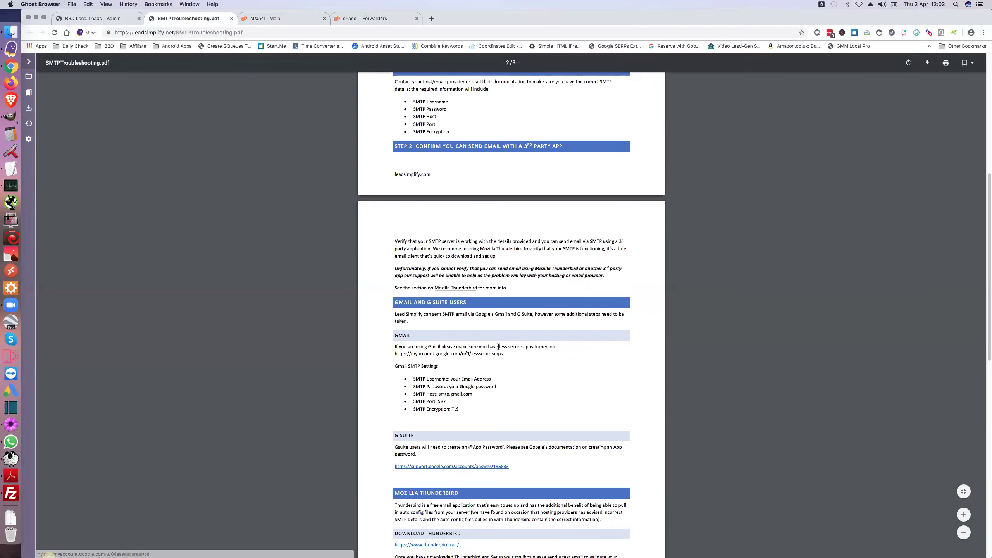
Step: Highlight "less secure apps turned on" in the guide's Gmail section and read the Gmail SMTP settings
left_click_drag(499, 347, 561, 349)
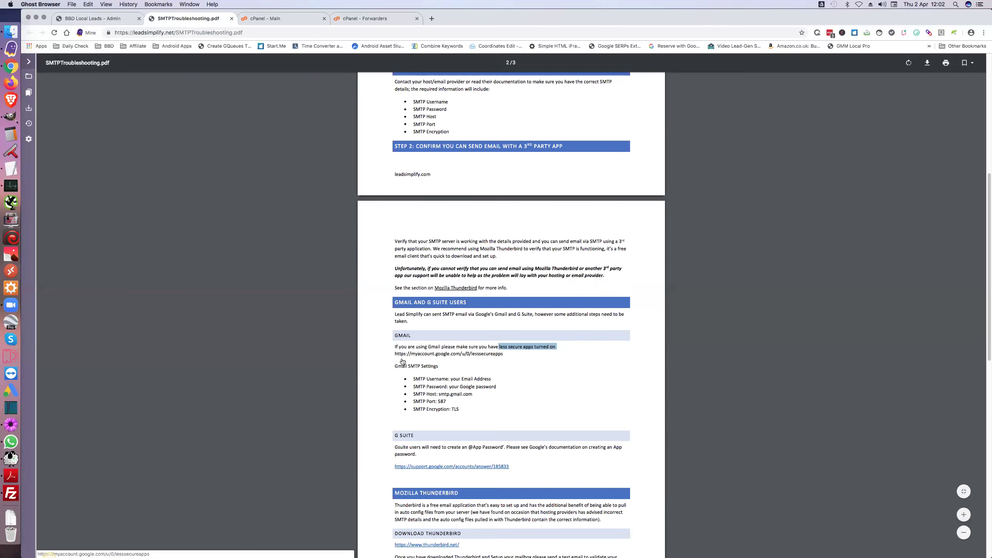
scroll(403, 362, "down", 1)
scroll(402, 362, "down", 1)
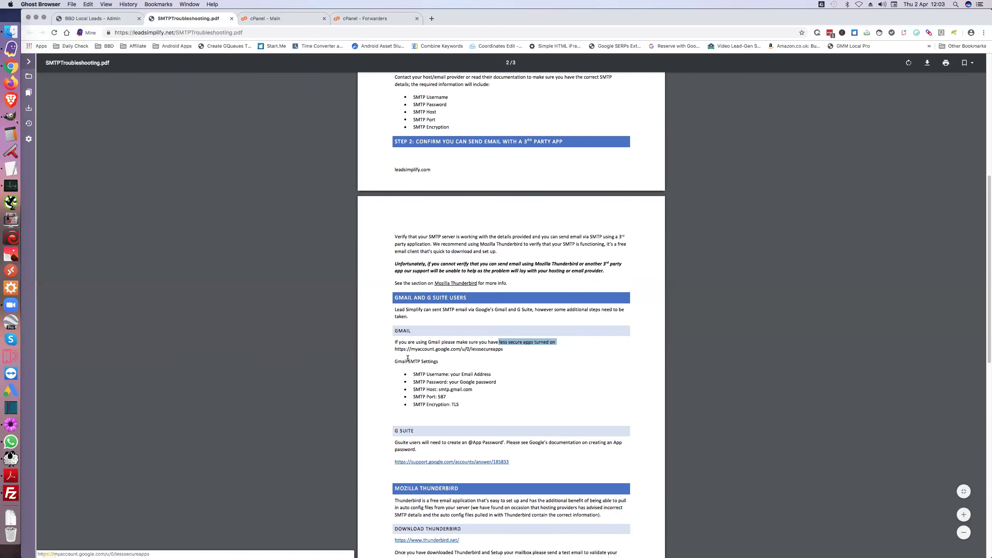
scroll(530, 410, "down", 1)
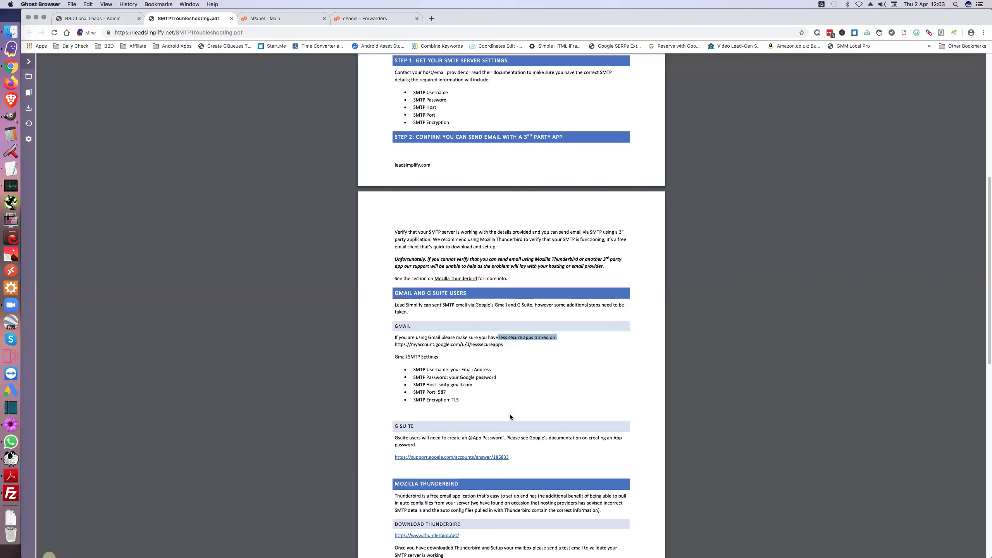
Step: Compare the E-mail Settings form with the guide's Gmail SMTP settings, and look over its Mozilla Thunderbird section
left_click(118, 21)
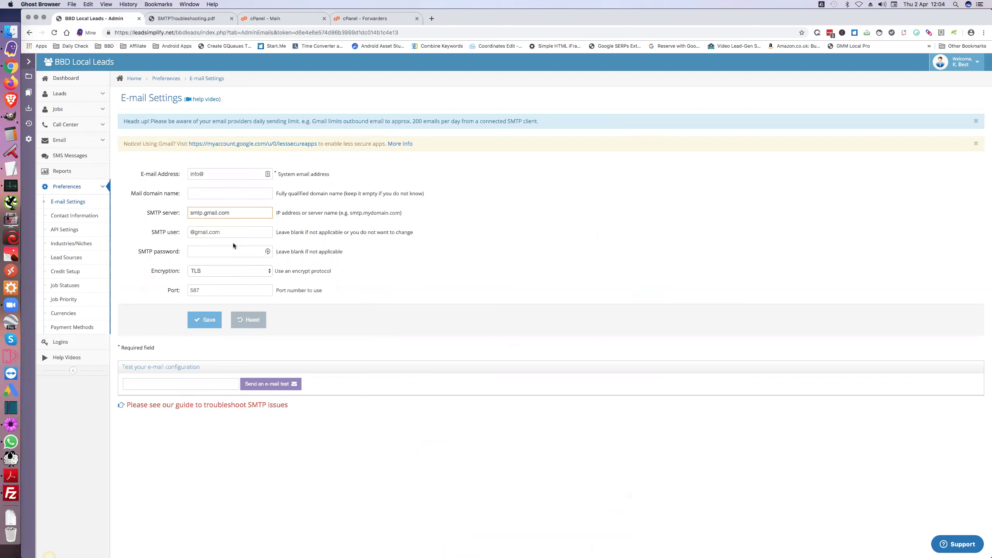
left_click(177, 21)
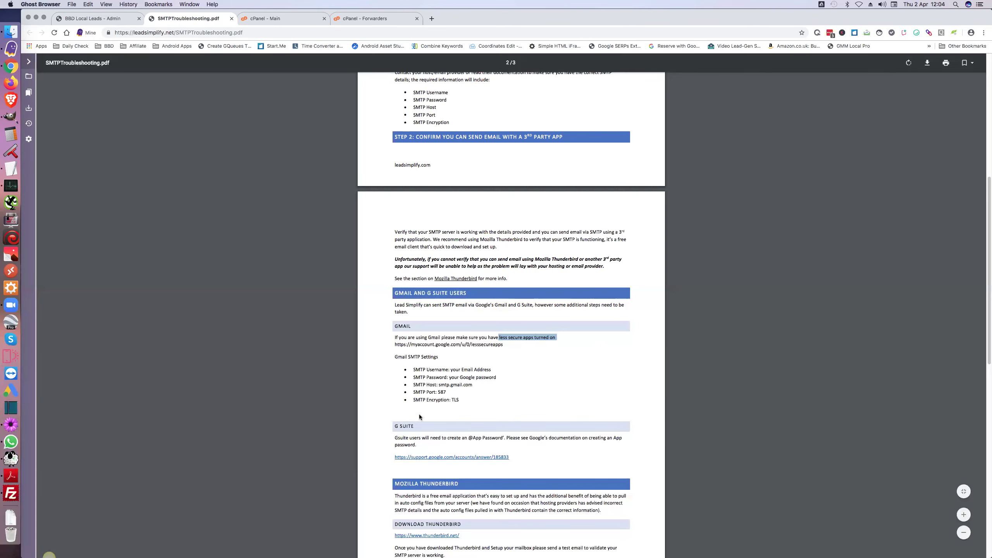
scroll(419, 417, "down", 2)
scroll(419, 415, "down", 1)
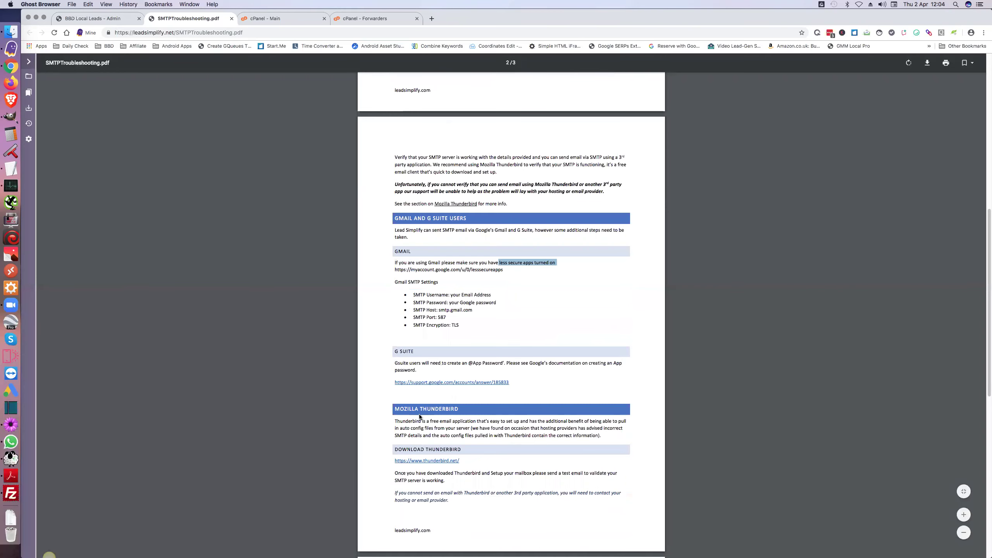
scroll(511, 306, "down", 4)
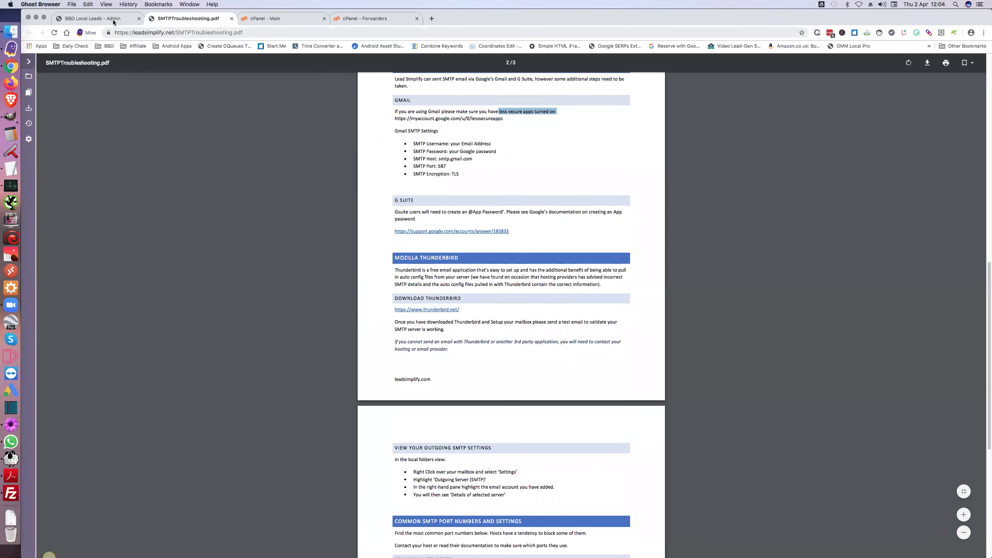
left_click(114, 21)
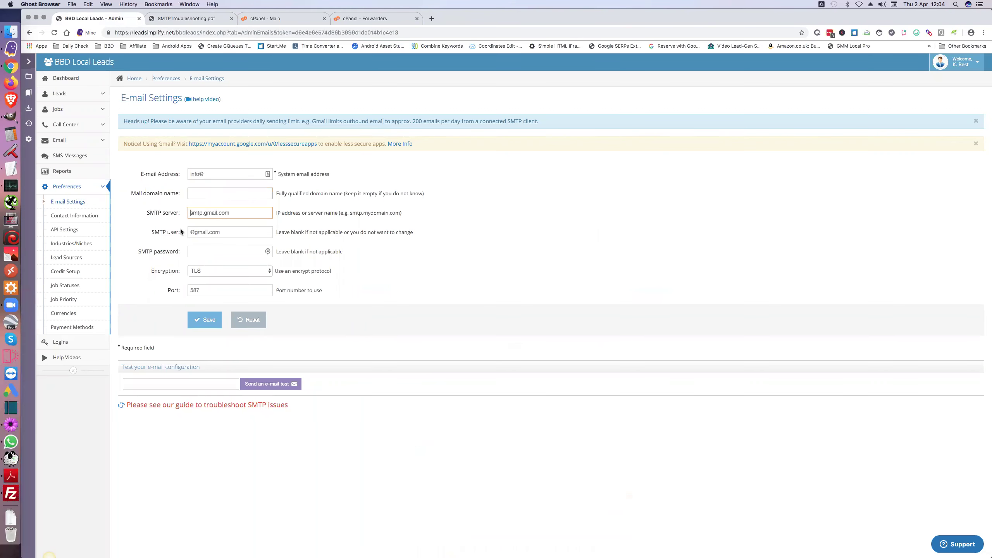